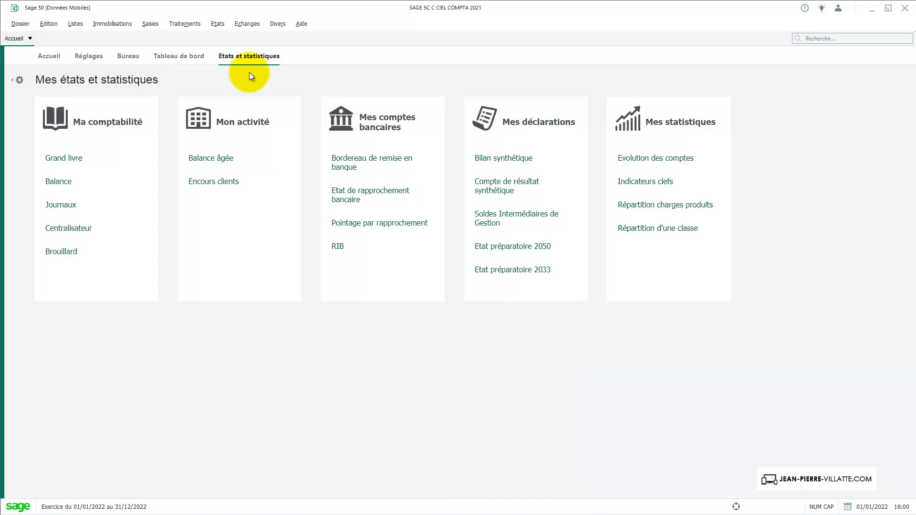
Open the list of customizable reports (Etats paramétrables) and display the Relances family.
click(28, 23)
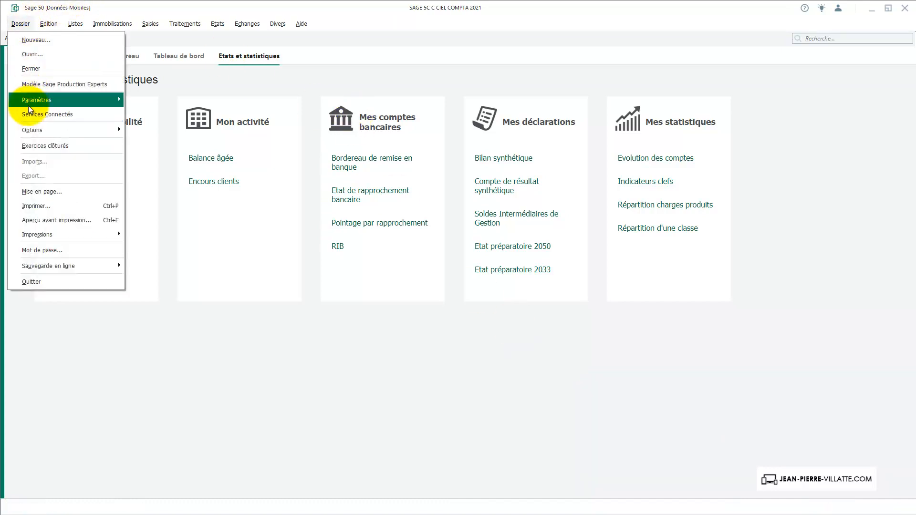
mouse_move(30, 130)
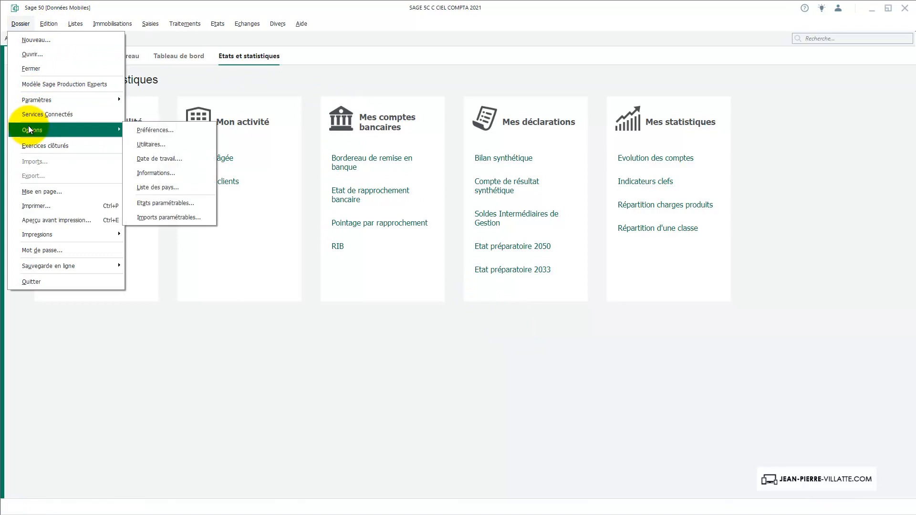
click(144, 202)
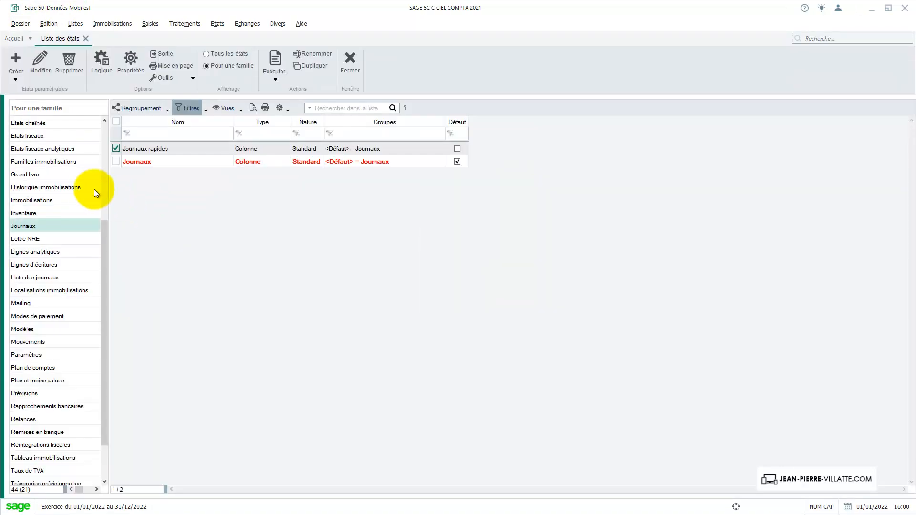
drag(104, 267, 104, 299)
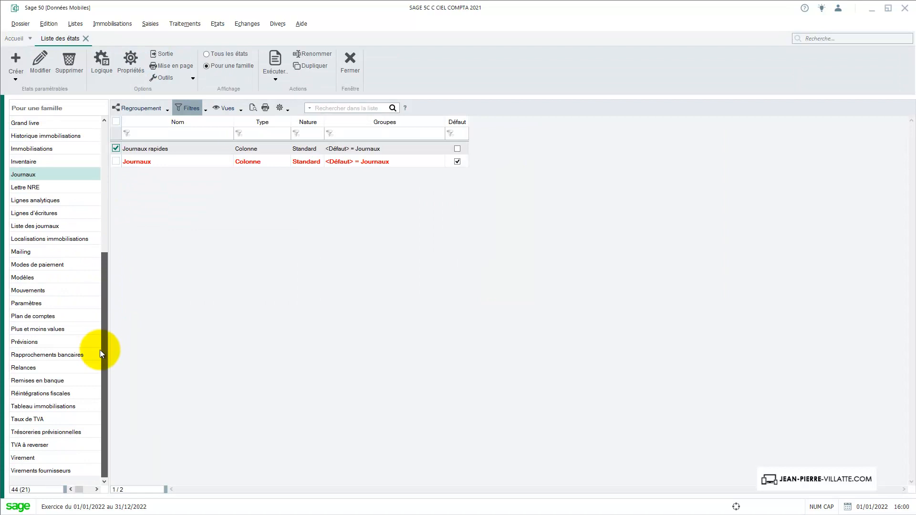
click(30, 369)
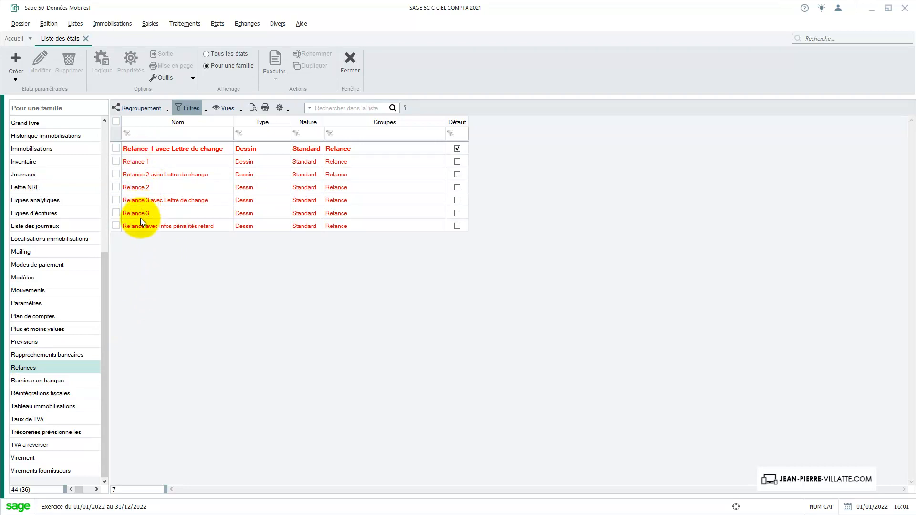
Duplicate the standard report Relance 1 under the name "Relance 1 TEST".
click(144, 163)
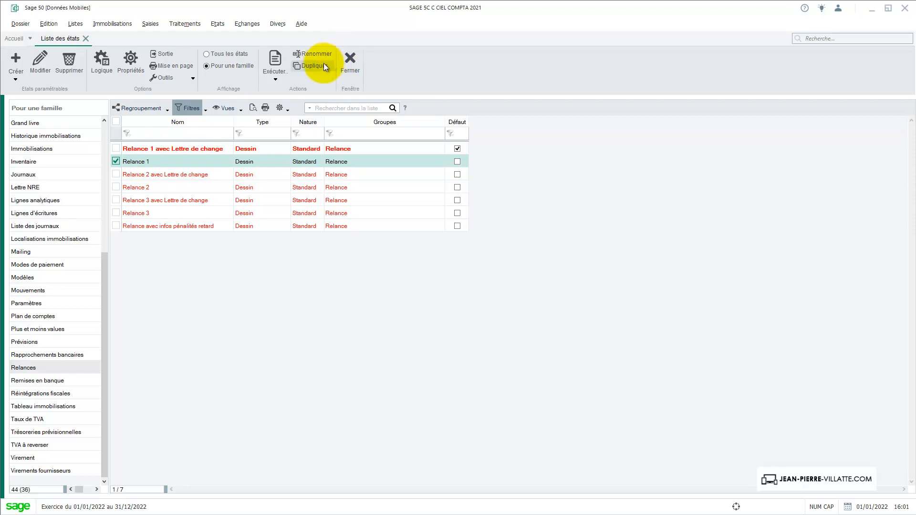
click(307, 67)
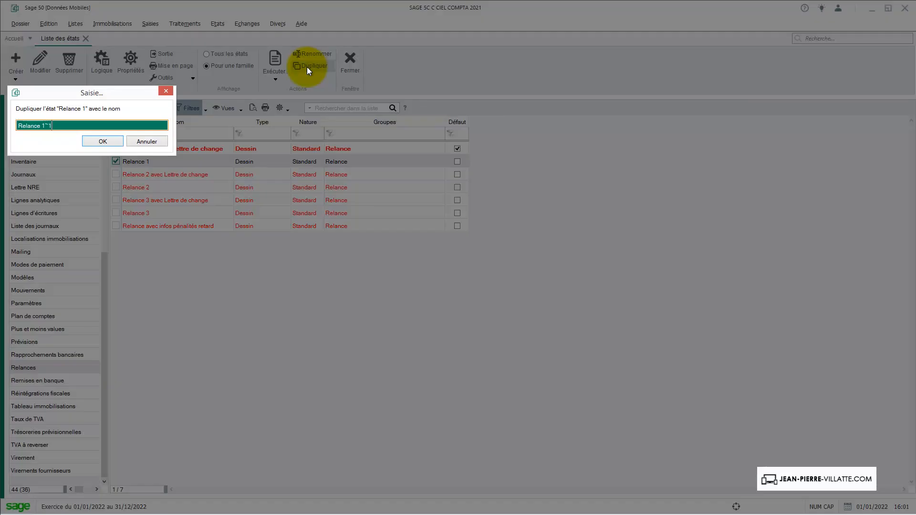
click(114, 125)
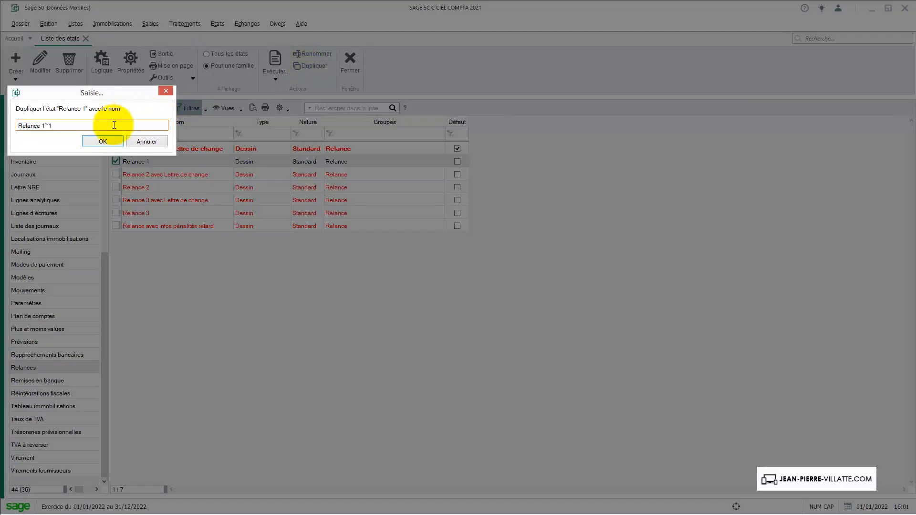
key(BackSpace)
key(BackSpace)
text(TEST)
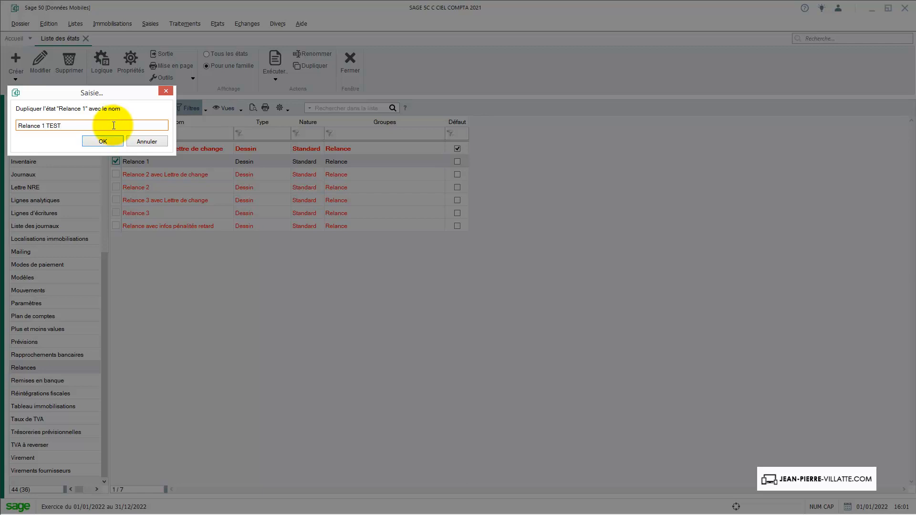
click(87, 144)
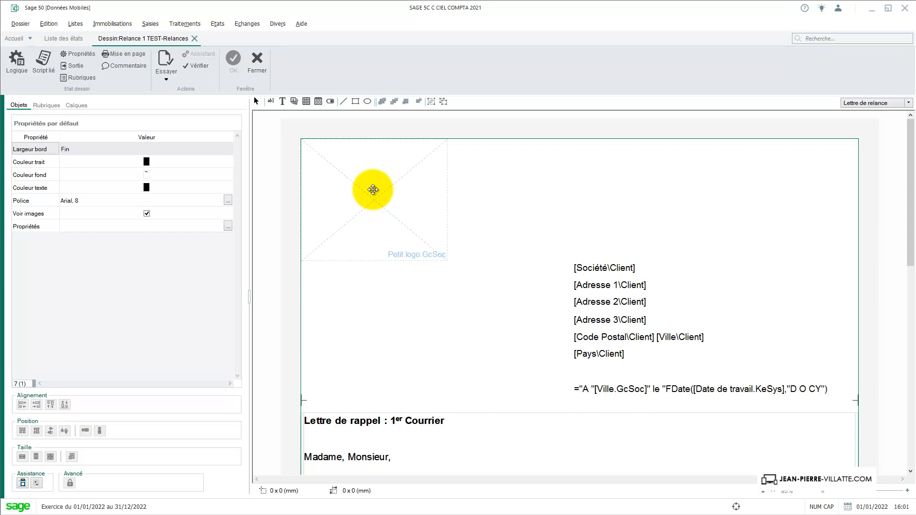
Examine the client address block and the opening text of the reminder letter, keeping its wording.
click(610, 269)
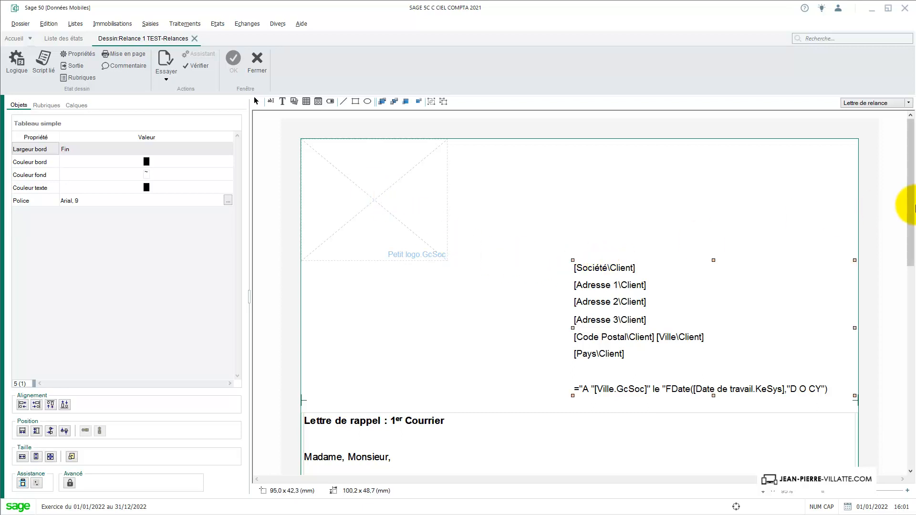
drag(911, 201, 912, 281)
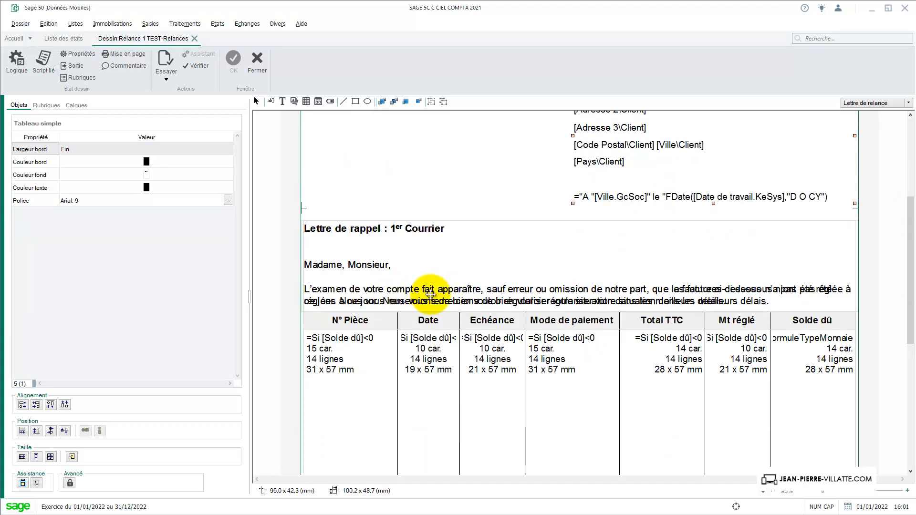
click(430, 292)
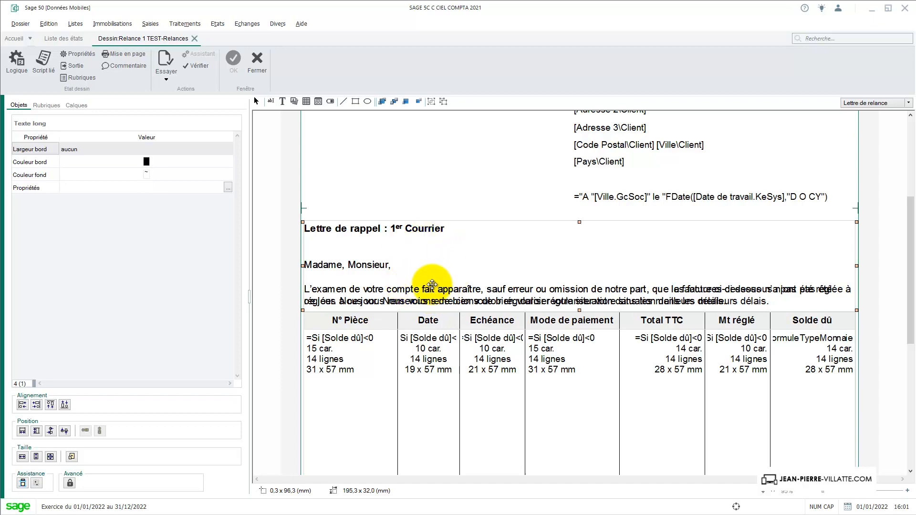
double_click(432, 285)
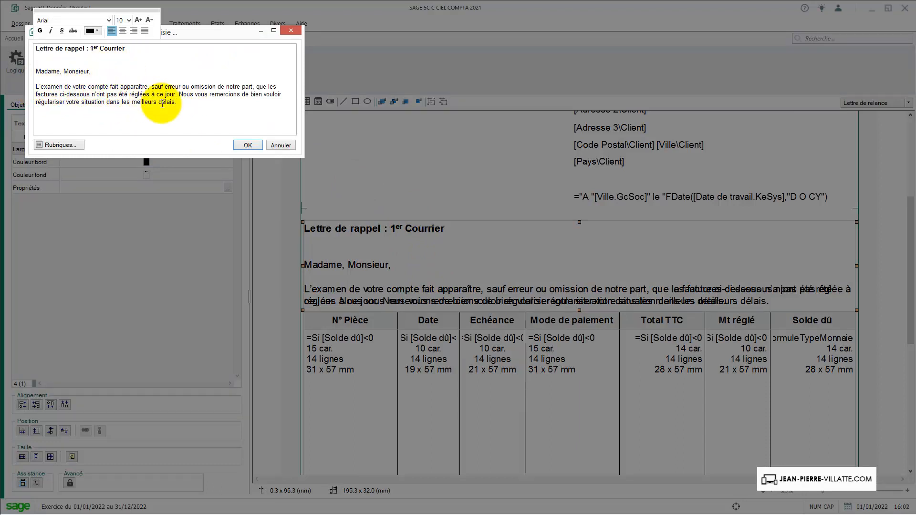
click(247, 149)
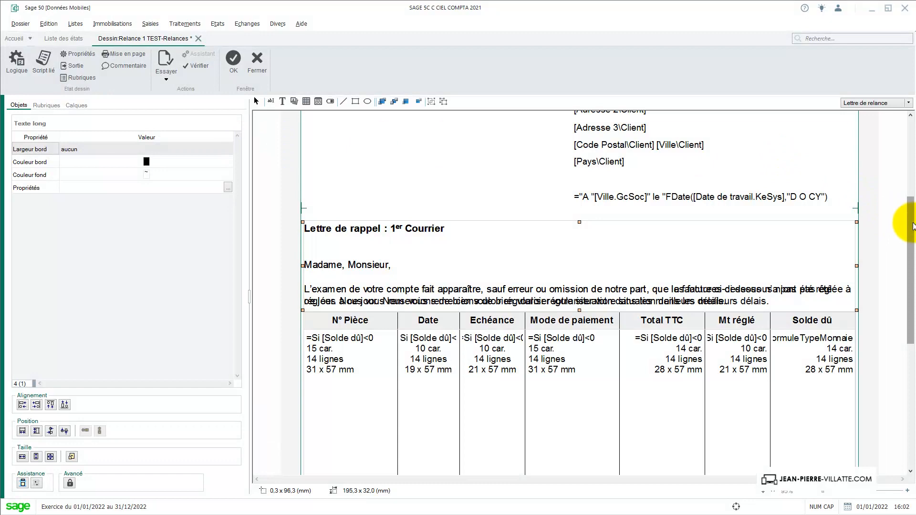
Review the closing text of the reminder letter in its text editor, keeping its wording.
drag(911, 246, 912, 361)
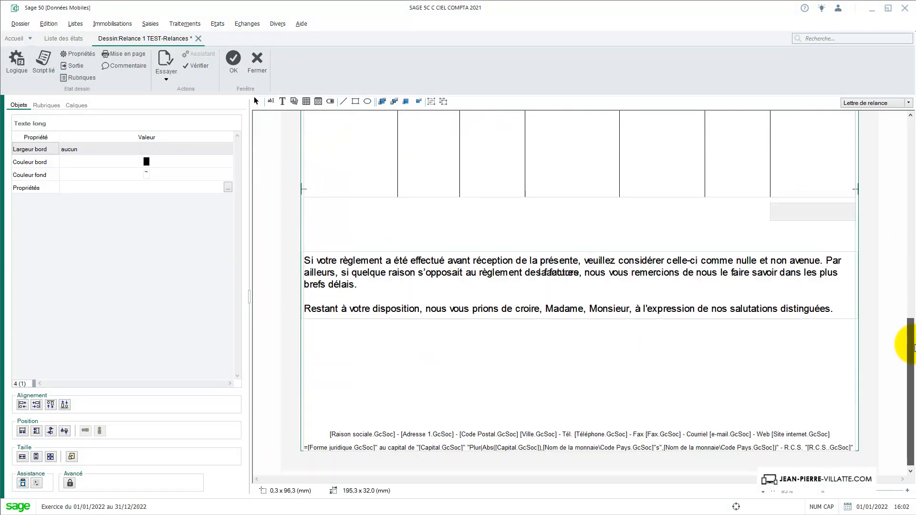
double_click(471, 287)
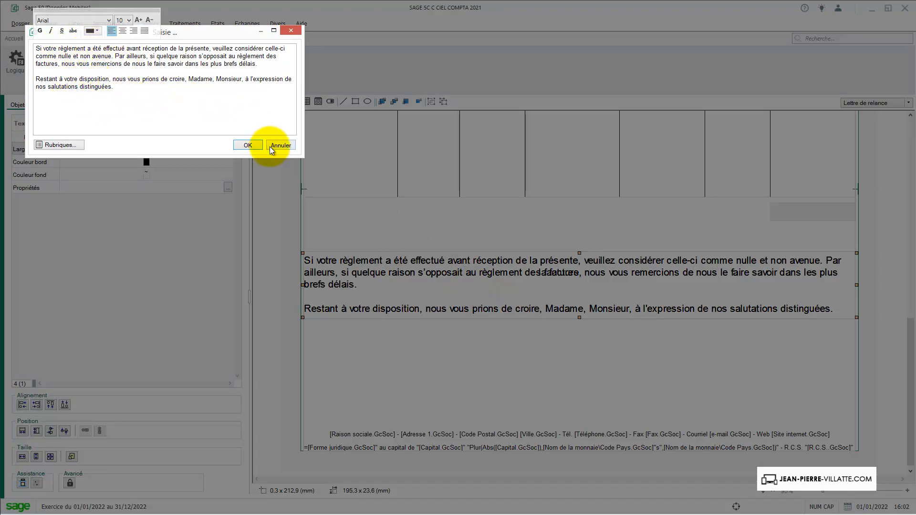
click(237, 147)
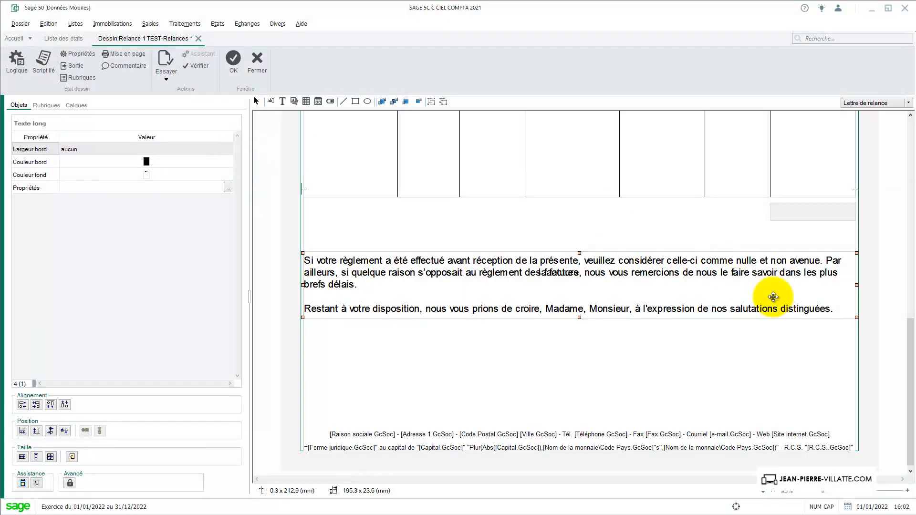
Open the client address table and bring up the value definition of its [Pays\Client] cell.
drag(911, 379, 899, 175)
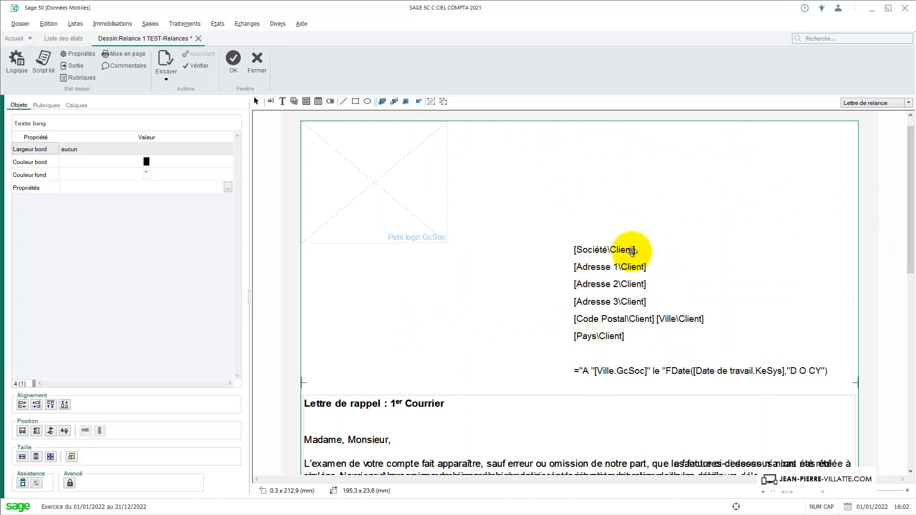
click(609, 249)
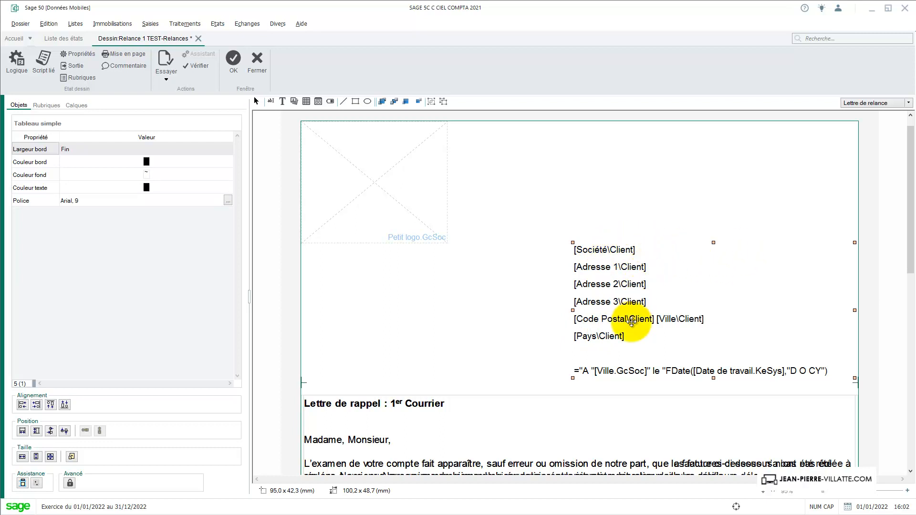
double_click(629, 271)
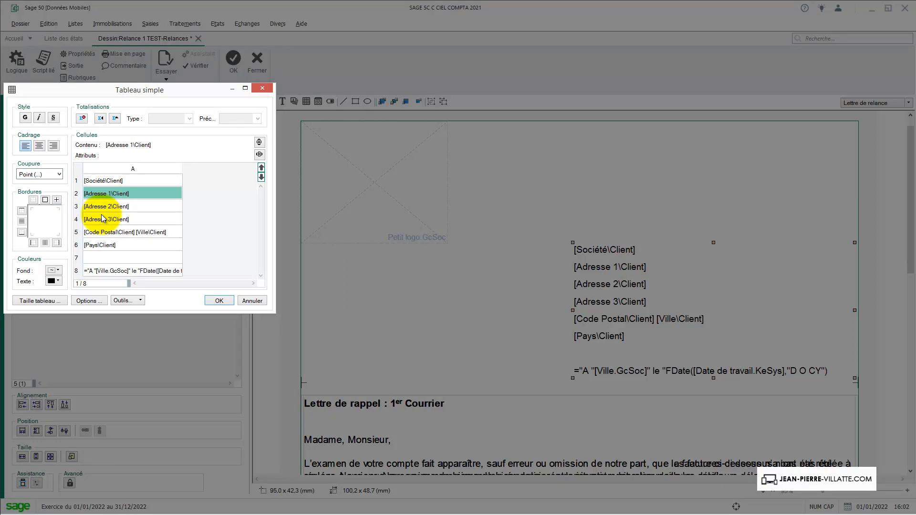
click(109, 247)
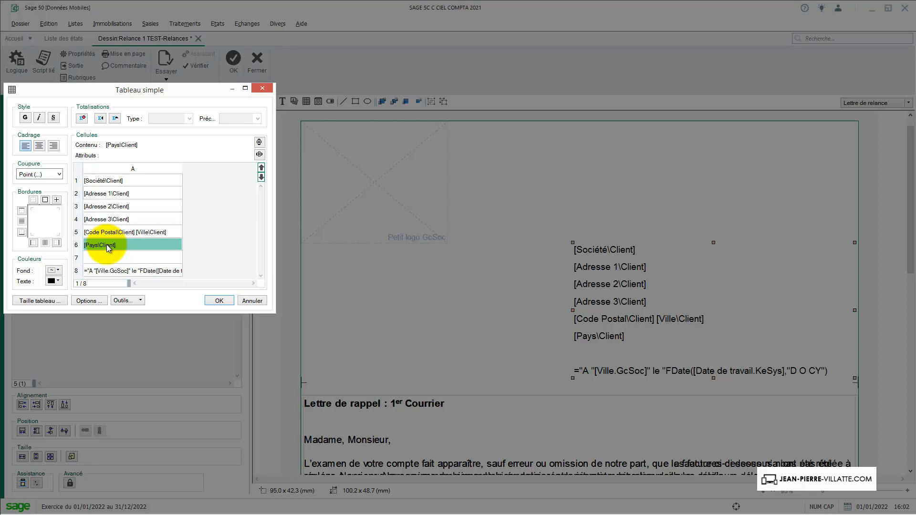
click(108, 246)
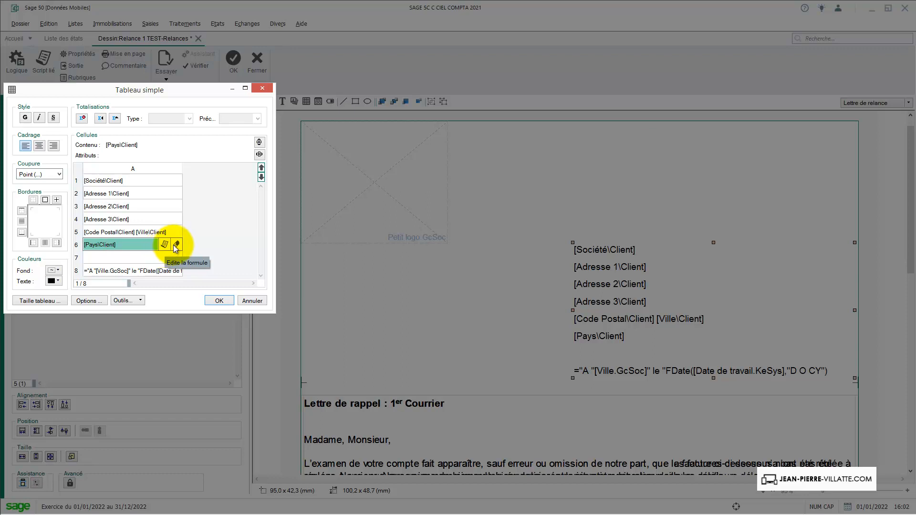
click(165, 245)
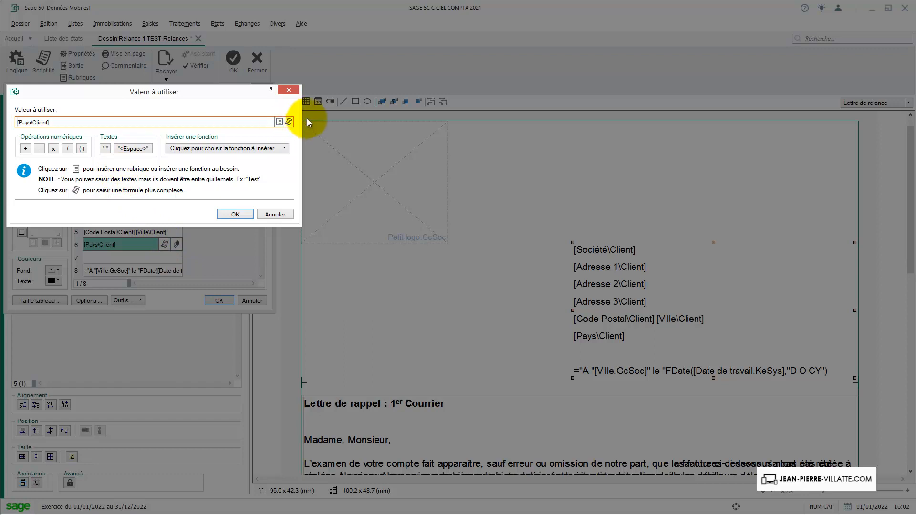
Look through the fields that can be inserted in the cell, without choosing one, and return to the letter layout.
click(280, 122)
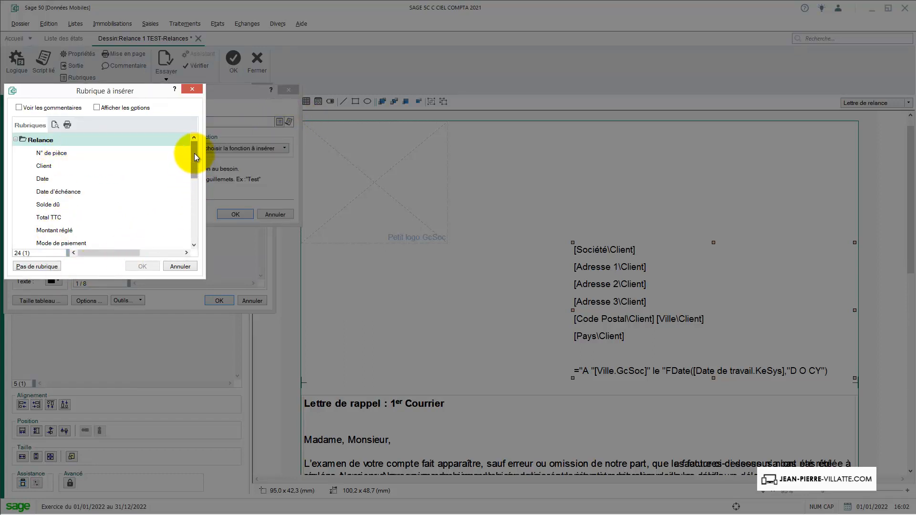
drag(194, 151, 182, 176)
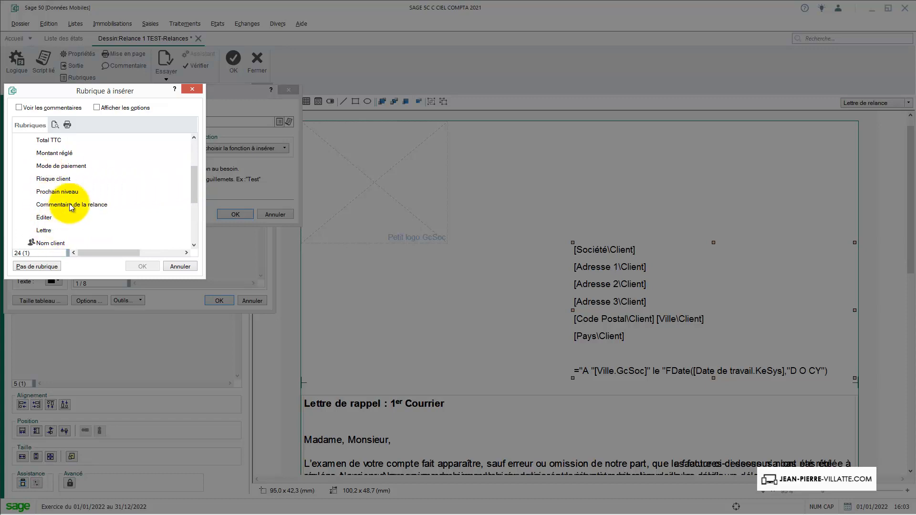
mouse_move(193, 182)
mouse_down()
mouse_move(191, 214)
mouse_move(191, 183)
mouse_up()
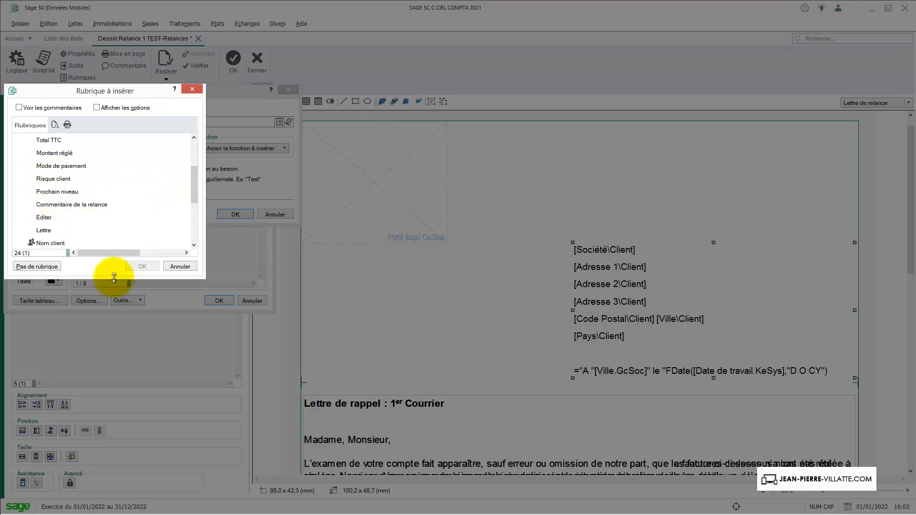
click(180, 267)
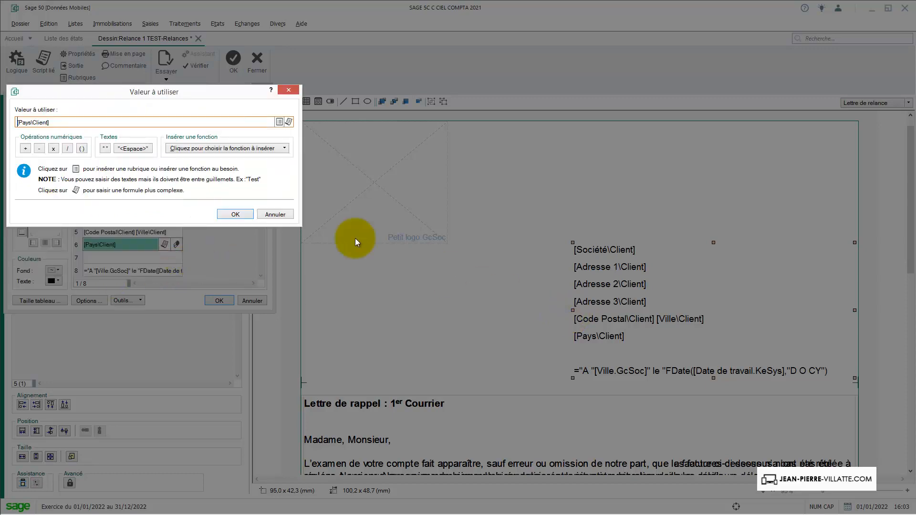
click(271, 216)
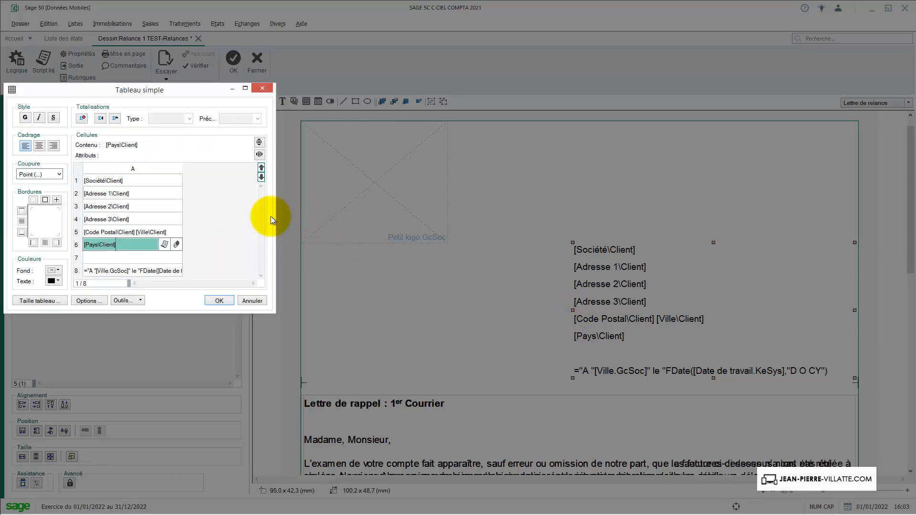
click(228, 299)
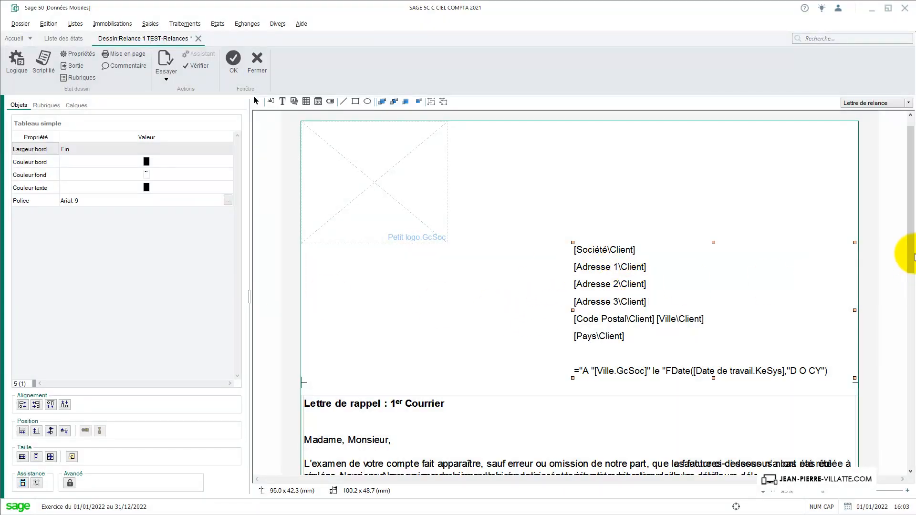
Check the invoice columns table, save the Relance 1 TEST letter design and close the reports list.
drag(905, 247, 905, 336)
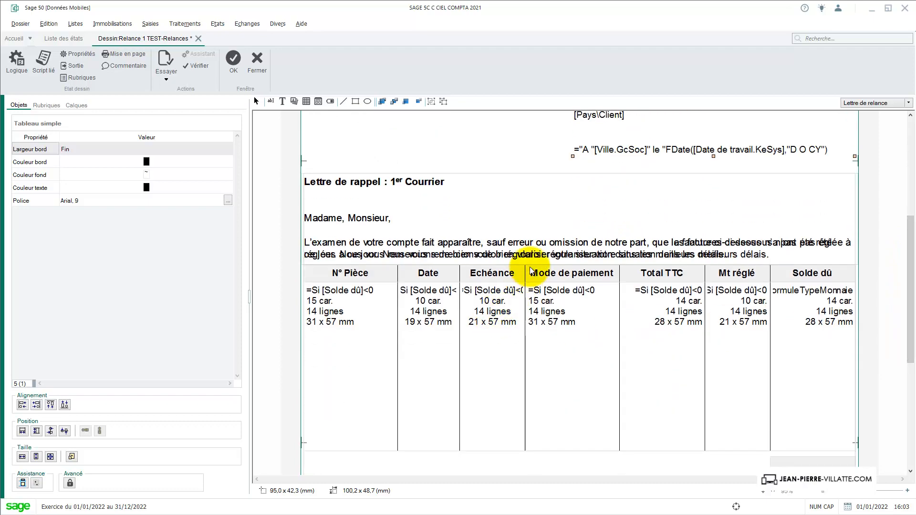
click(493, 273)
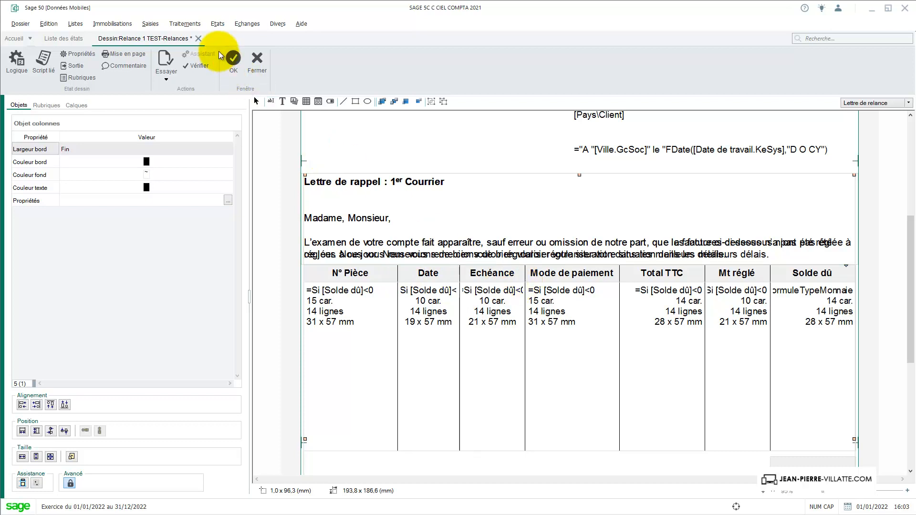
click(235, 59)
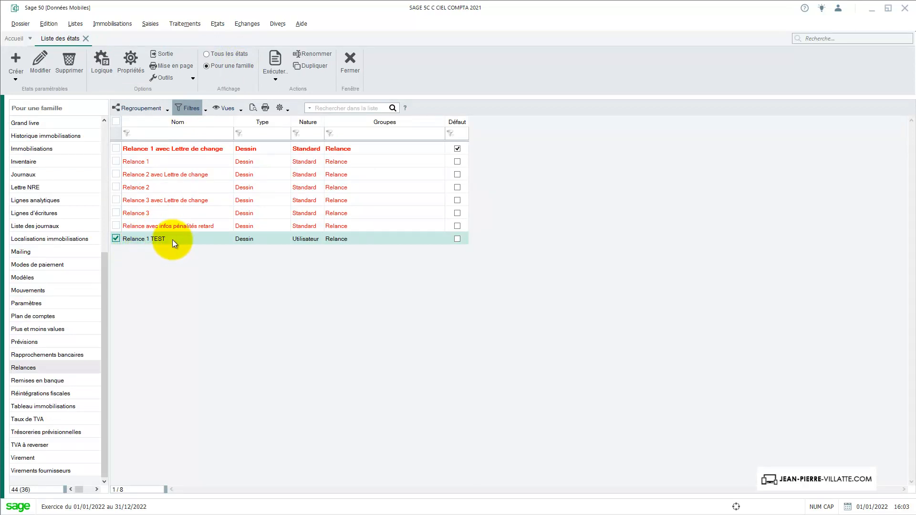
click(351, 64)
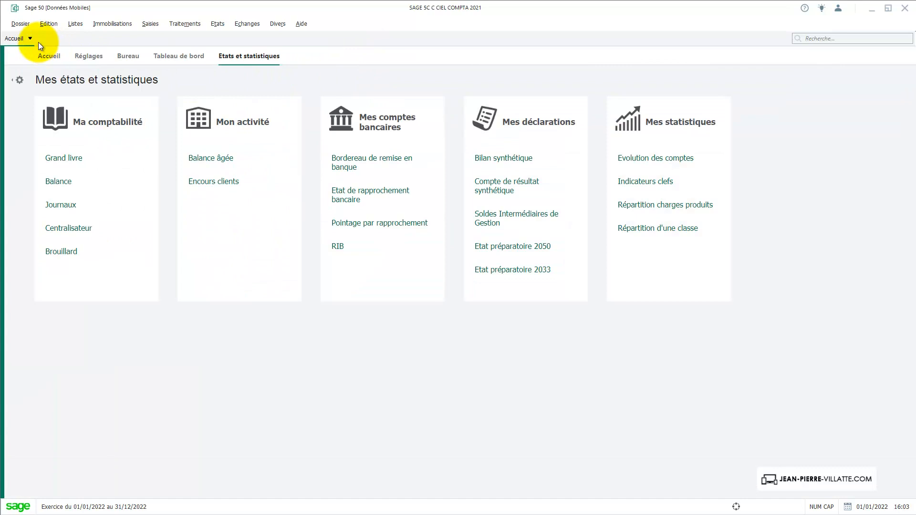
Assign the Relance 1 TEST letter to reminder level Relance 1 in the reminder letter settings.
click(21, 23)
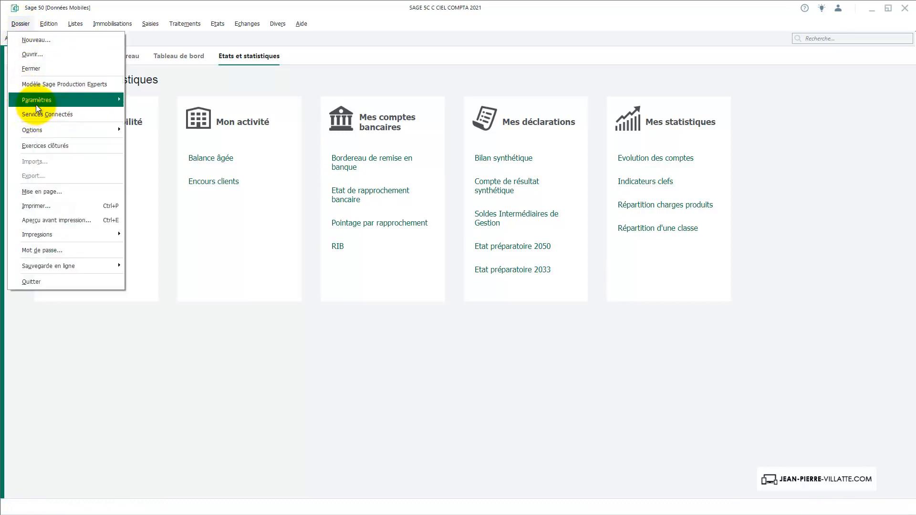
mouse_move(36, 105)
click(168, 157)
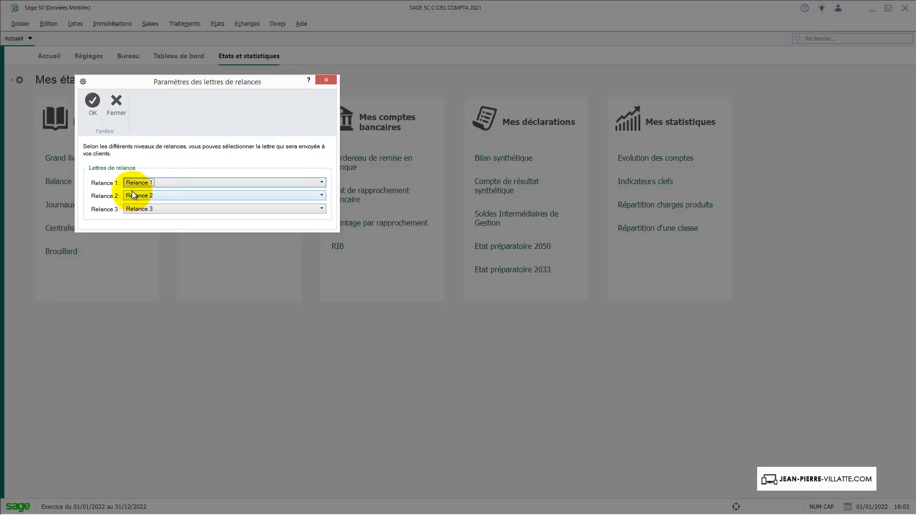
click(148, 185)
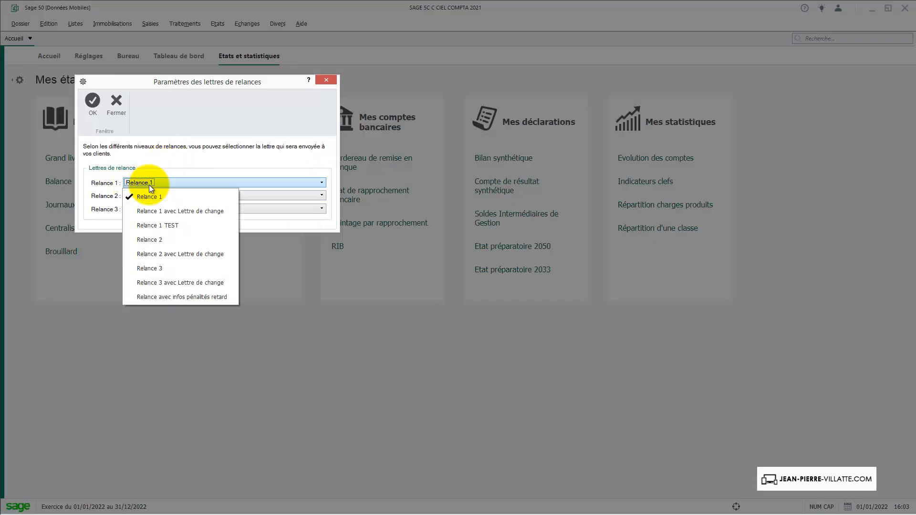
click(152, 224)
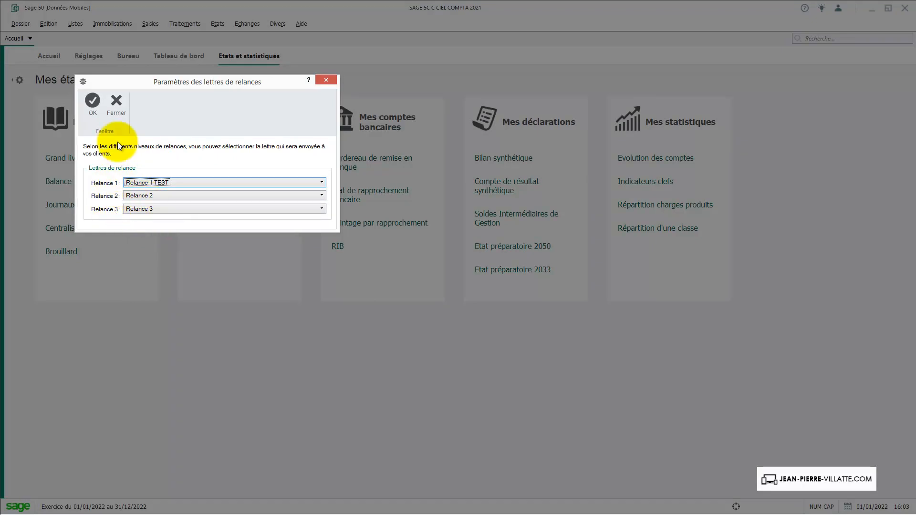
click(93, 101)
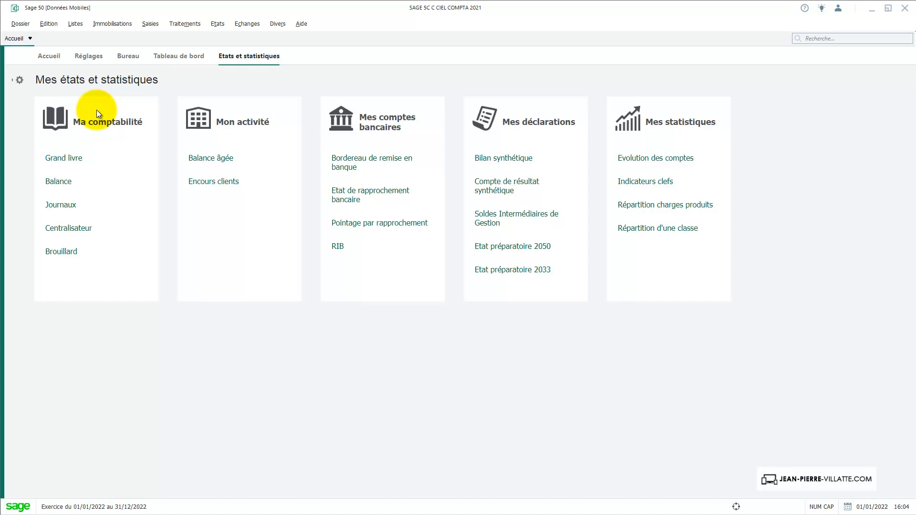